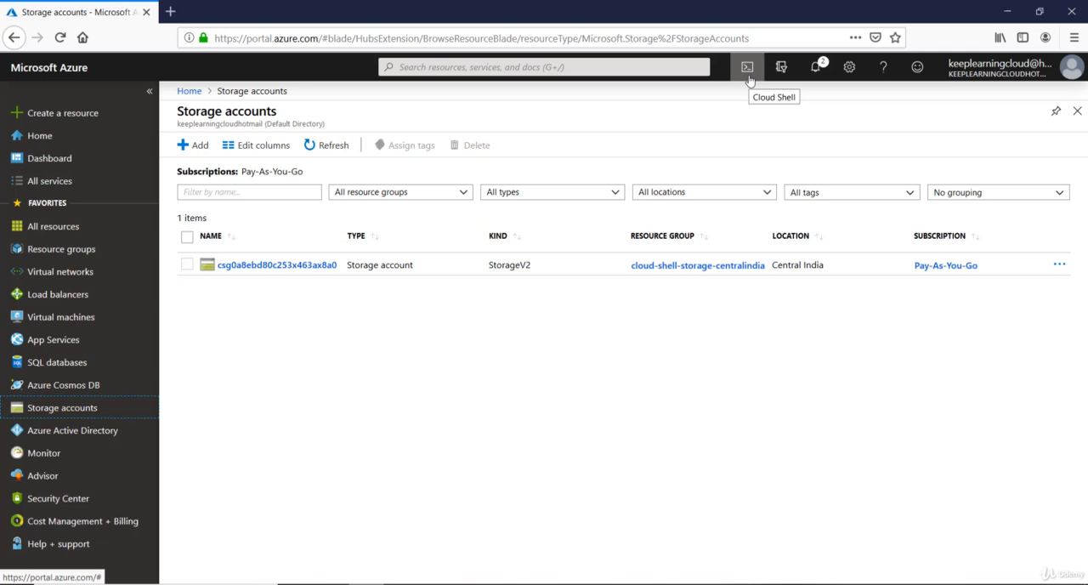
Step: Start a new storage account and create a resource group named Datastore for it
click(184, 148)
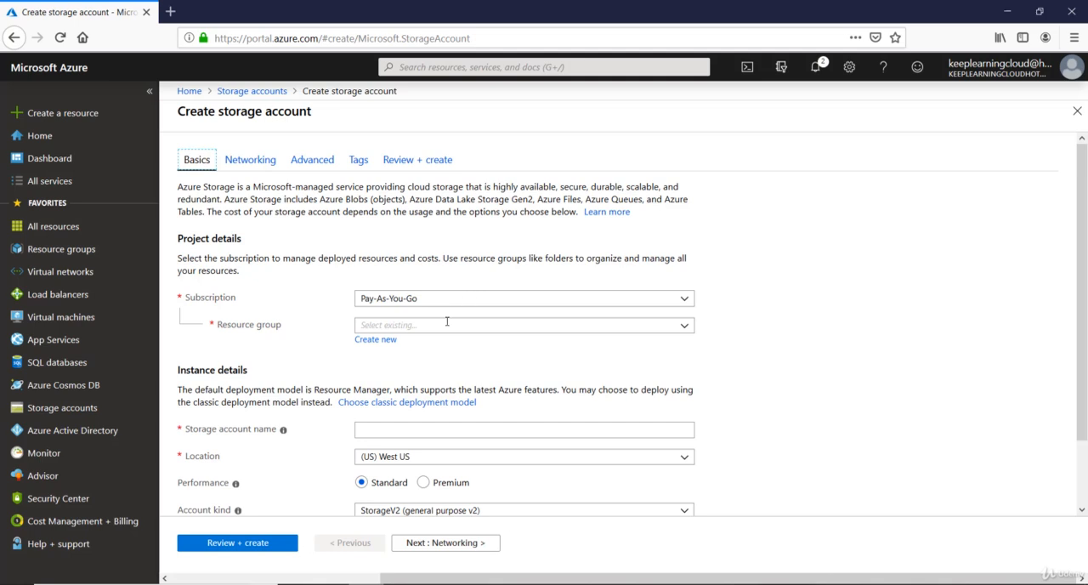
click(382, 340)
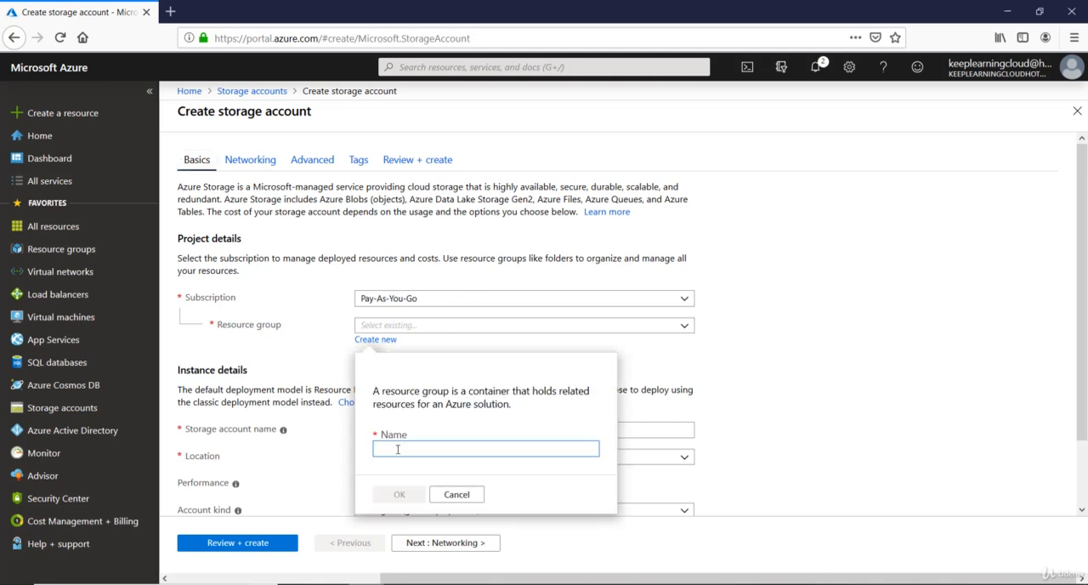
text(Datastore)
click(396, 497)
Step: Check the naming rules and name the storage account informationhosting
click(431, 436)
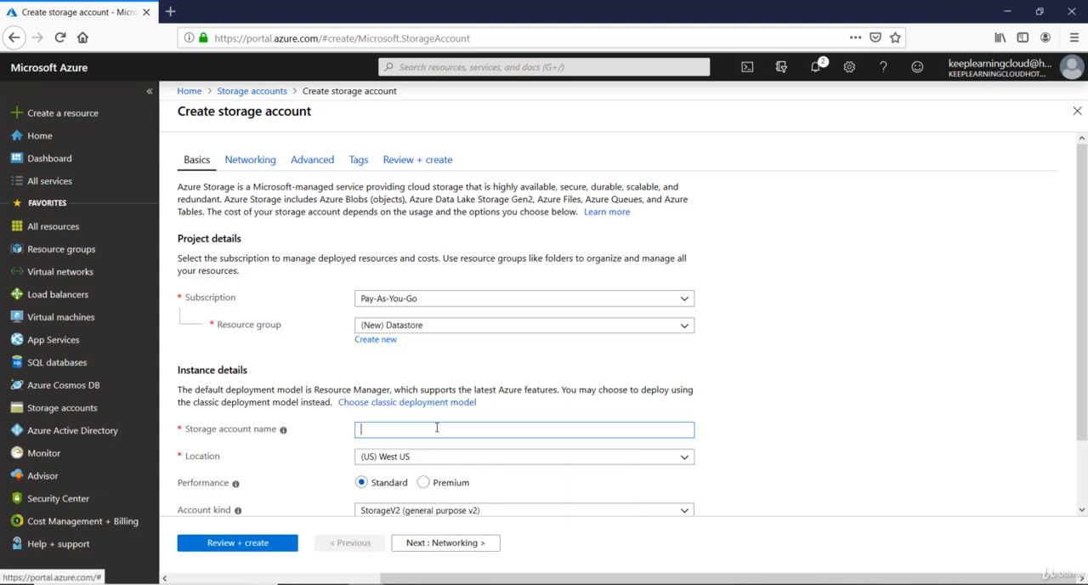
scroll(437, 430, down, 2)
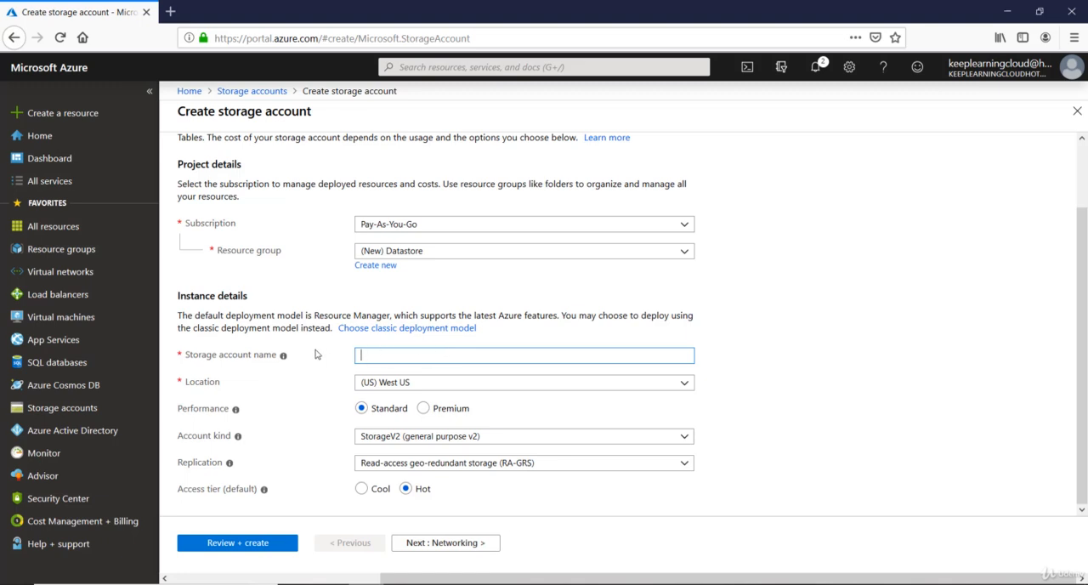
mouse_move(283, 358)
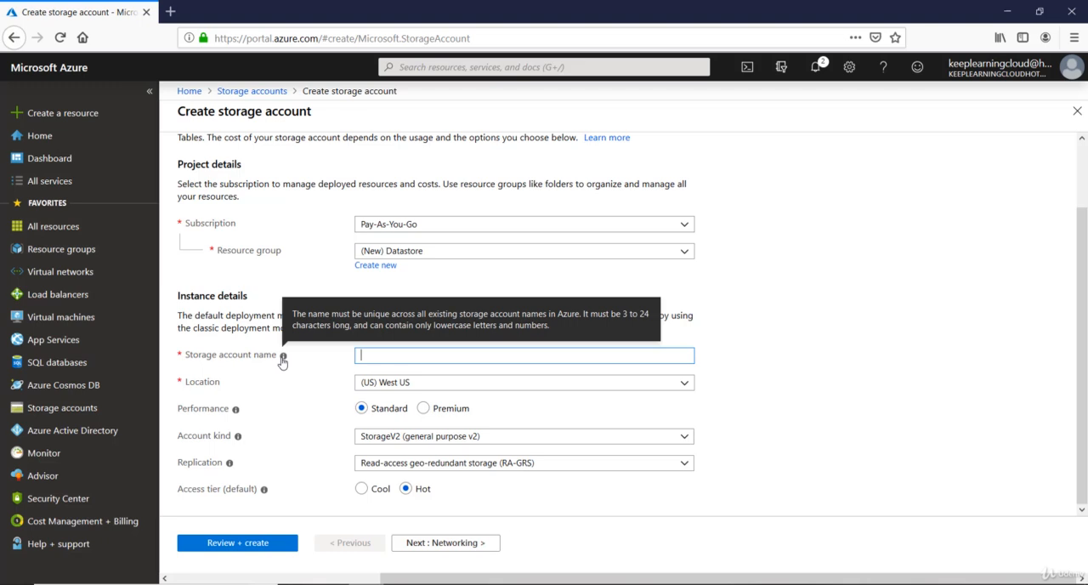
click(378, 355)
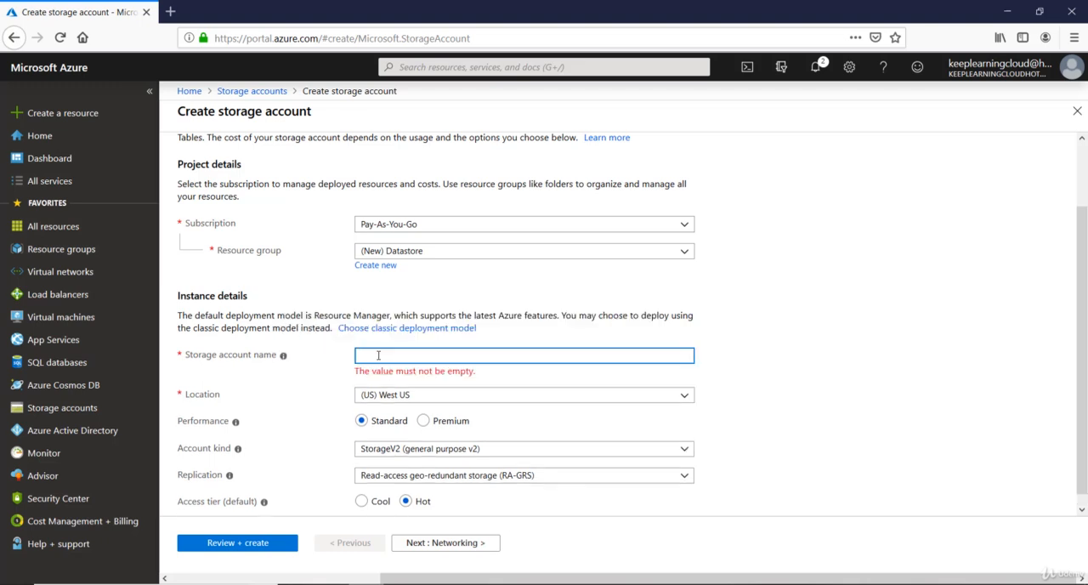
text(informationhosting)
key(Tab)
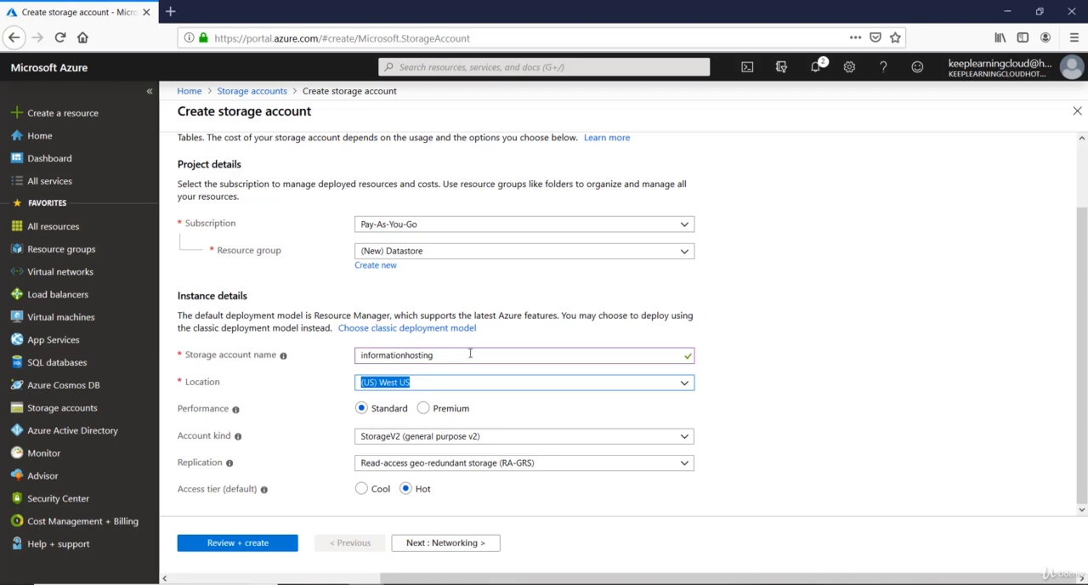
click(470, 354)
drag(471, 354, 353, 356)
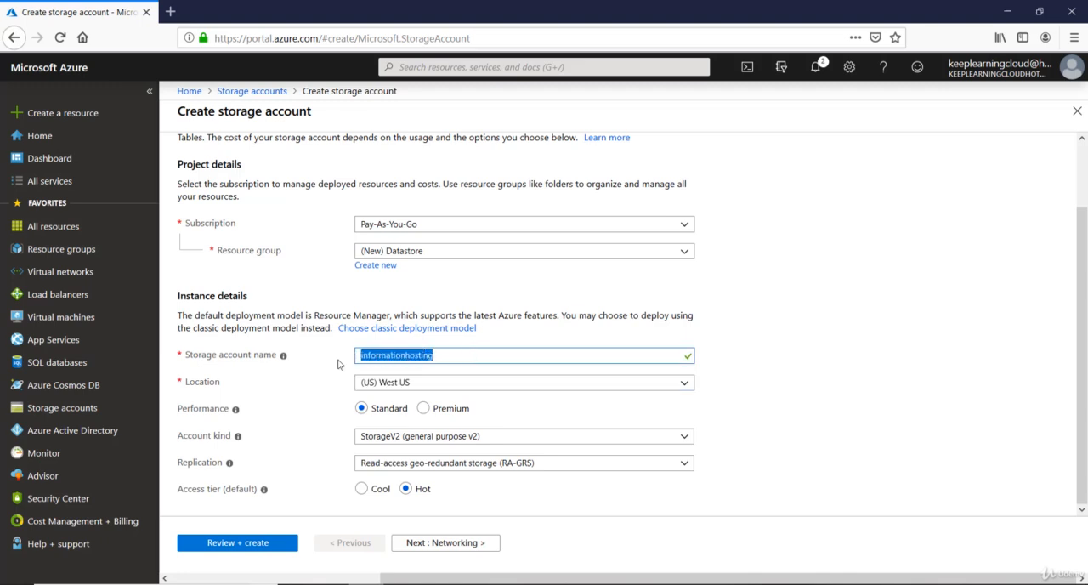
click(340, 364)
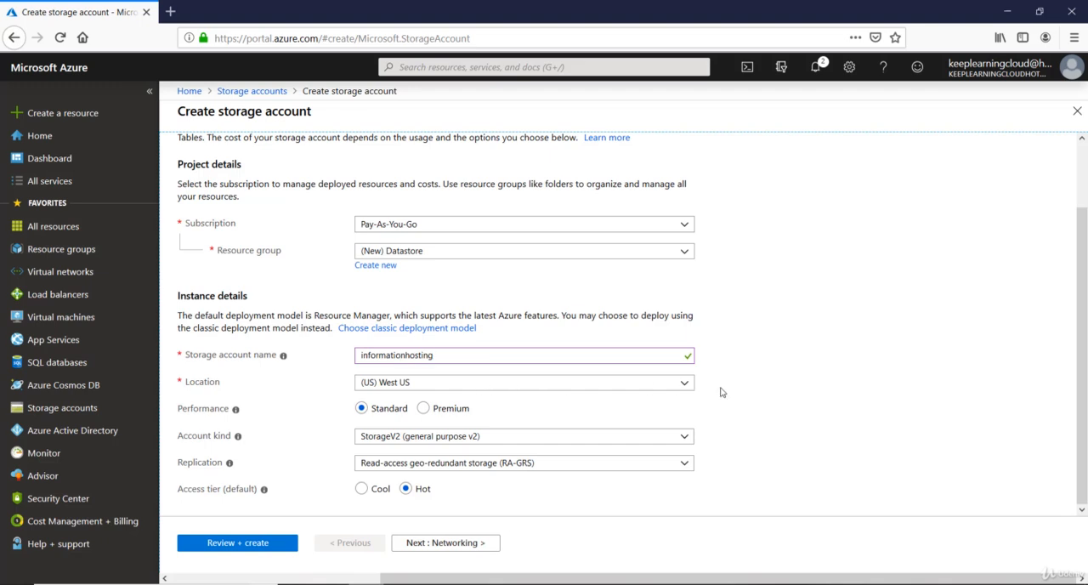
Step: Set the location to (US) East US and the account kind to StorageV2 (general purpose v2)
click(685, 387)
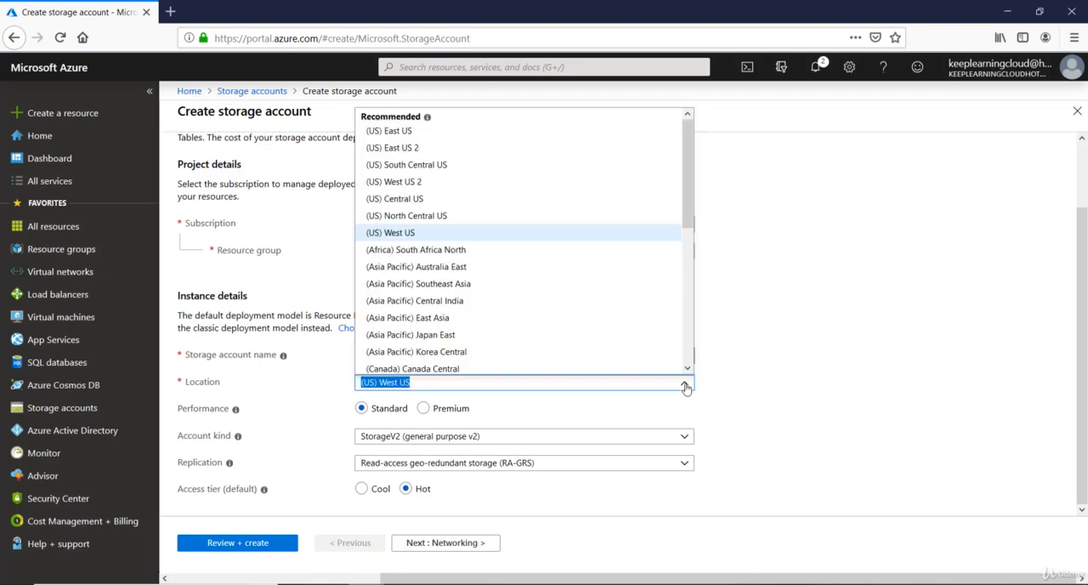
click(391, 131)
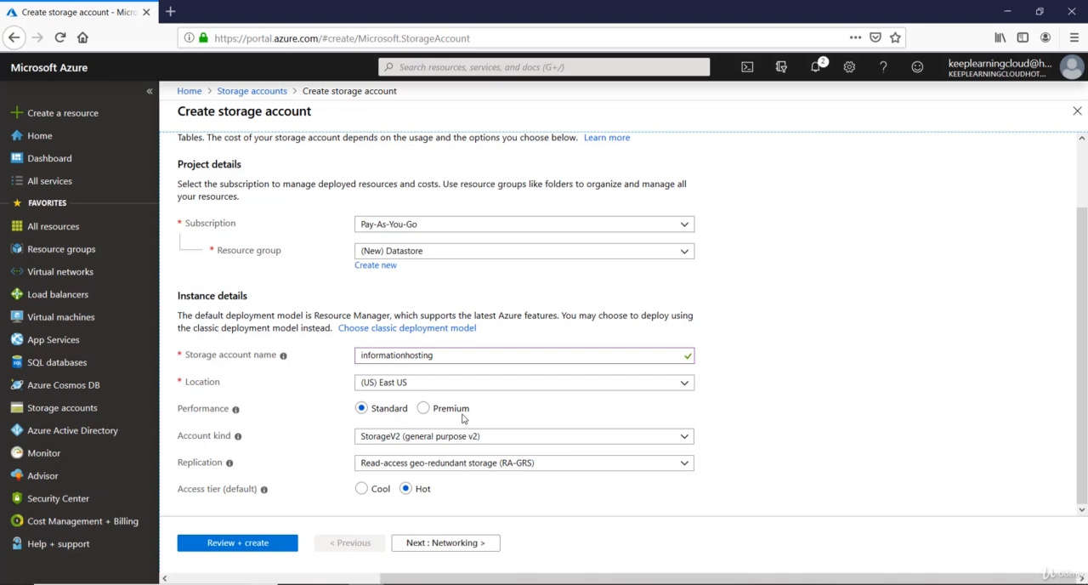
click(459, 442)
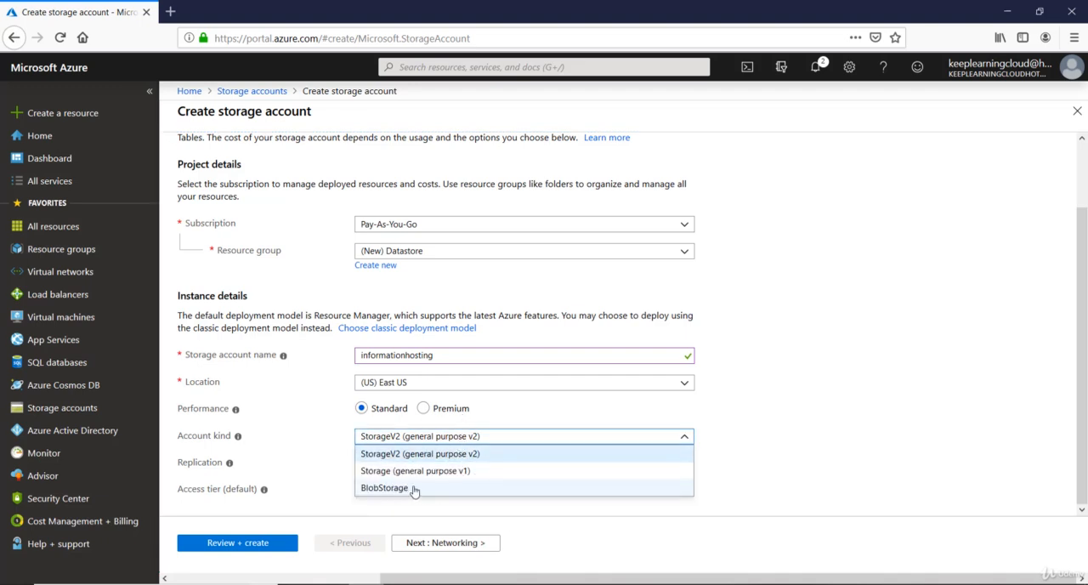
click(455, 456)
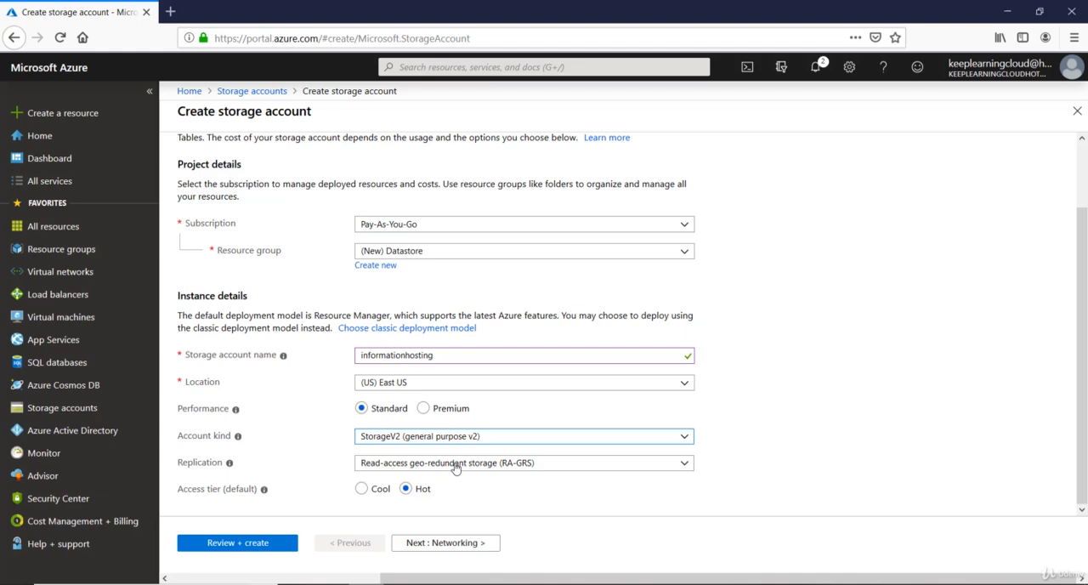
Step: Set replication to Locally-redundant storage (LRS) and the default access tier to Hot
click(456, 468)
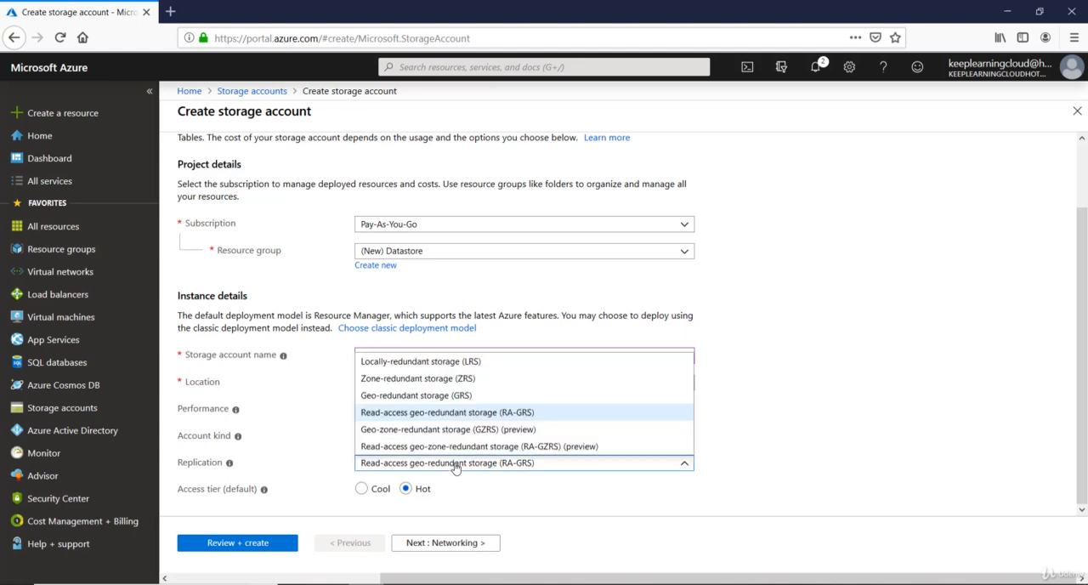
click(461, 361)
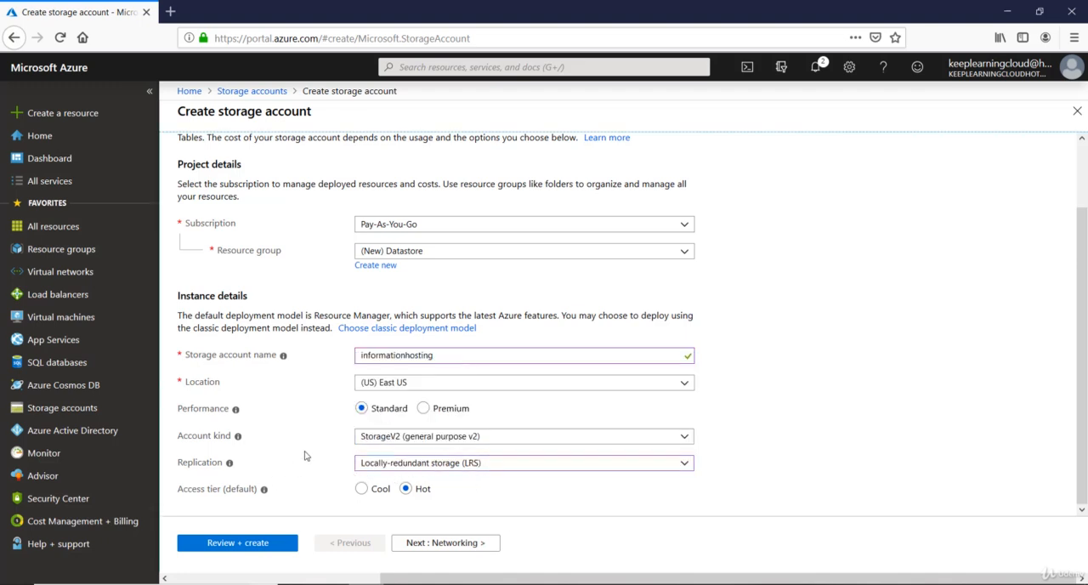
click(361, 489)
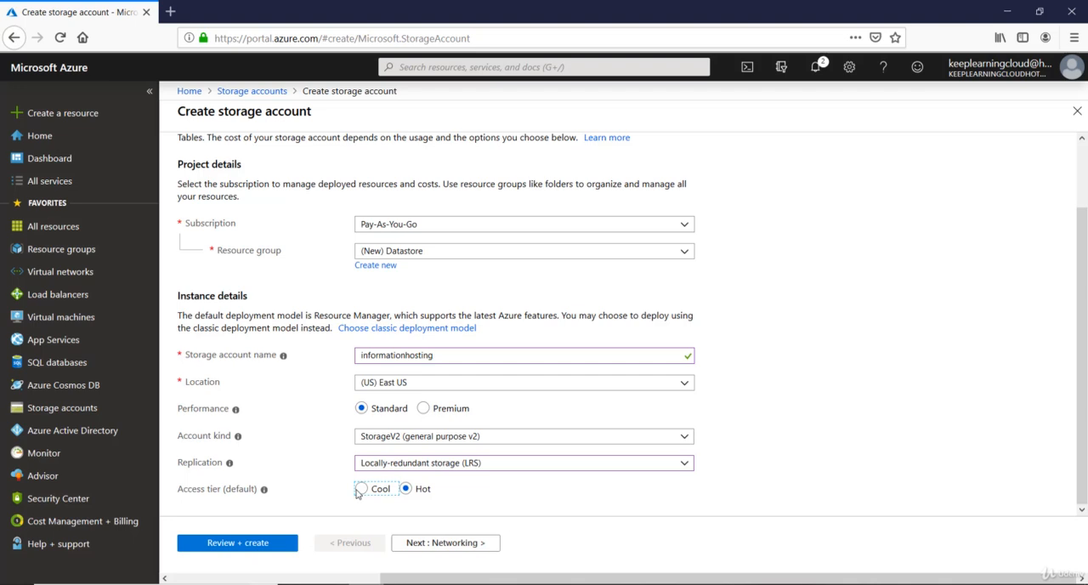
click(405, 490)
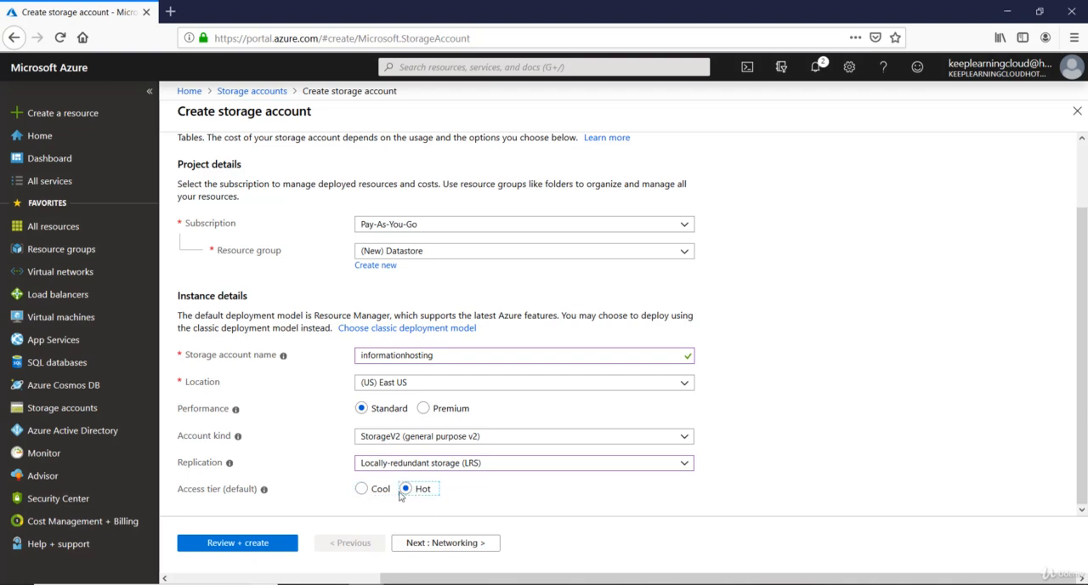
Step: Review the selected-networks option, set the connectivity method to Public endpoint (all networks), and proceed to the advanced settings
click(415, 544)
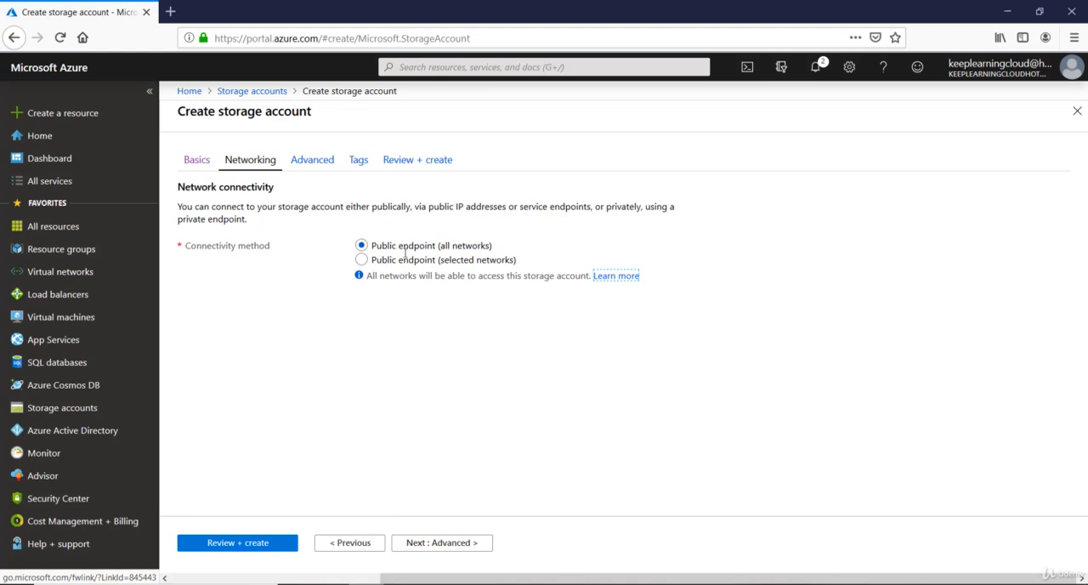
mouse_move(493, 245)
mouse_down()
mouse_move(414, 246)
mouse_move(421, 261)
mouse_move(505, 263)
mouse_up()
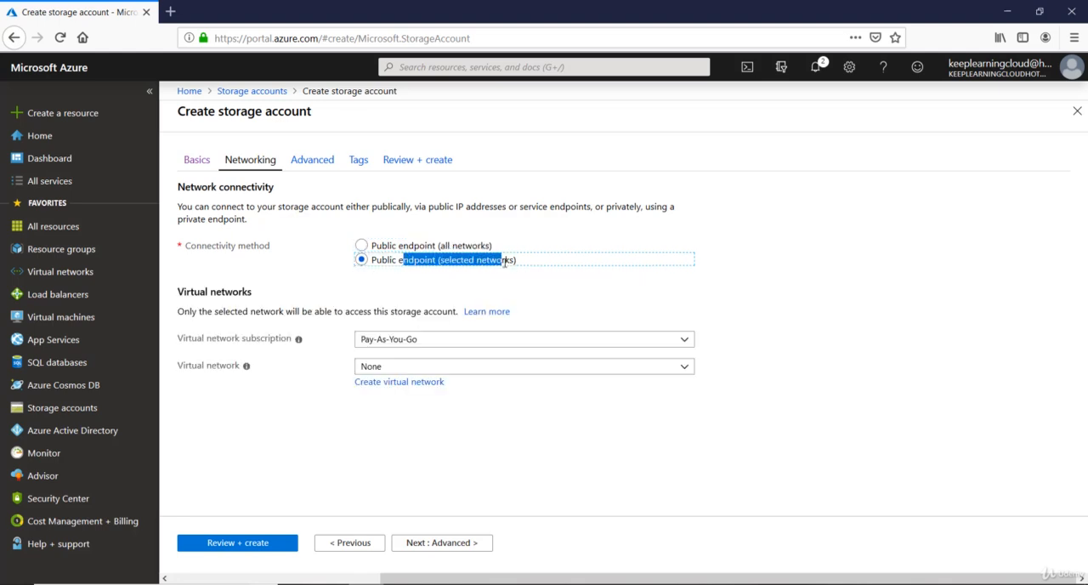
click(452, 367)
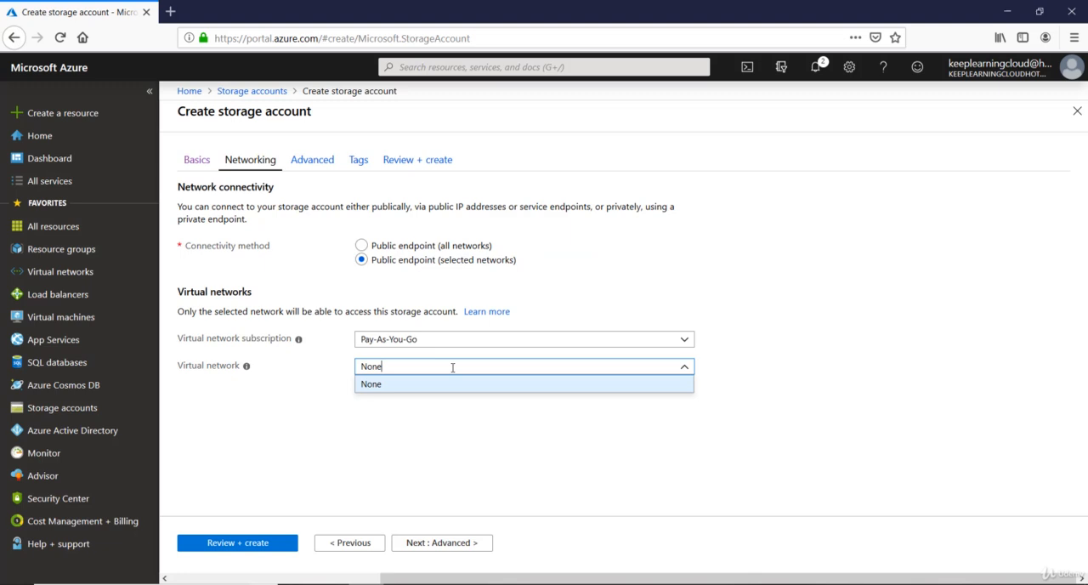
click(444, 313)
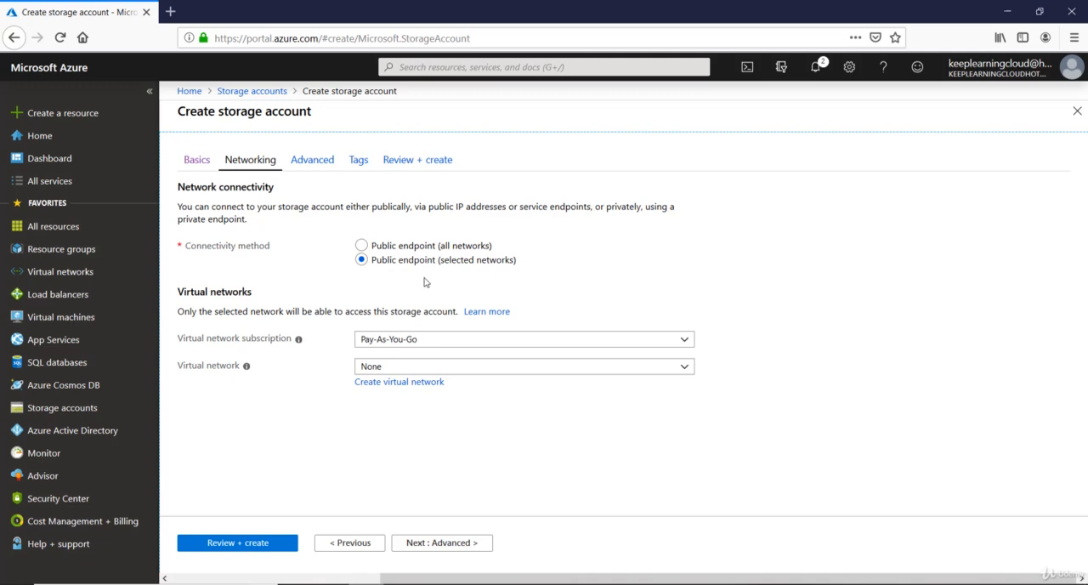
click(397, 245)
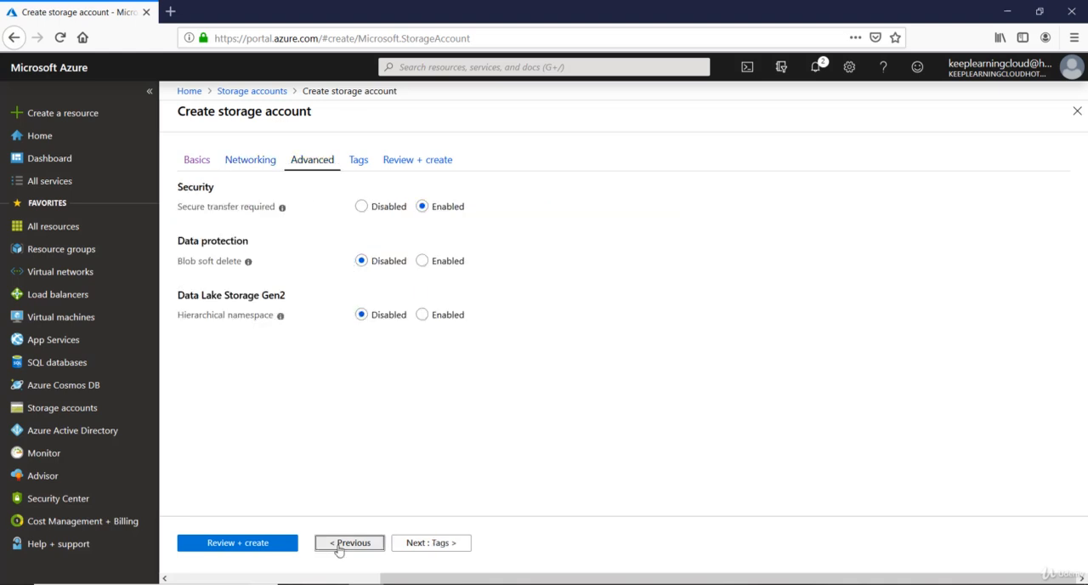
click(339, 544)
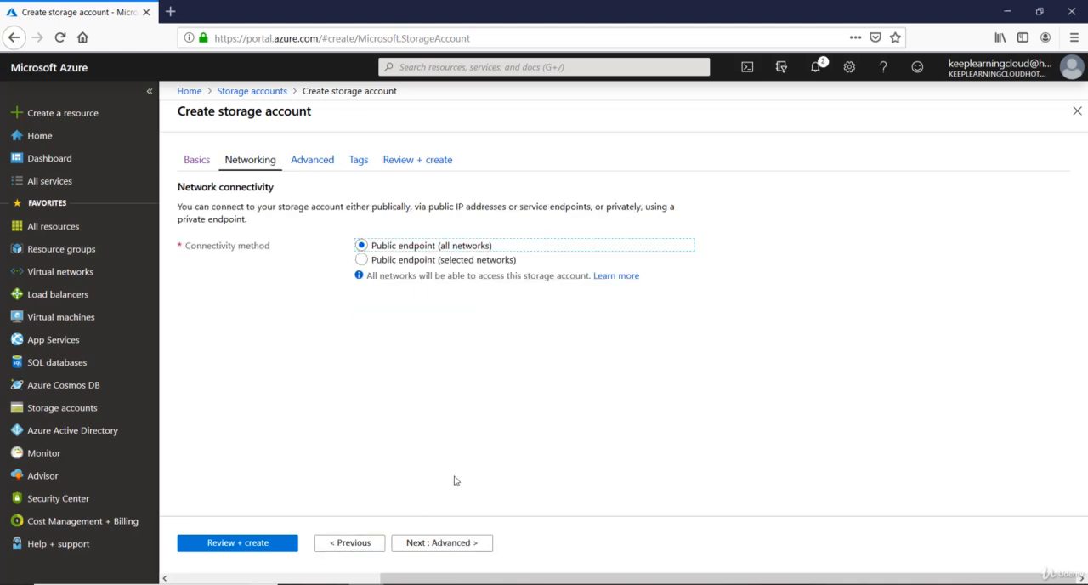
click(442, 551)
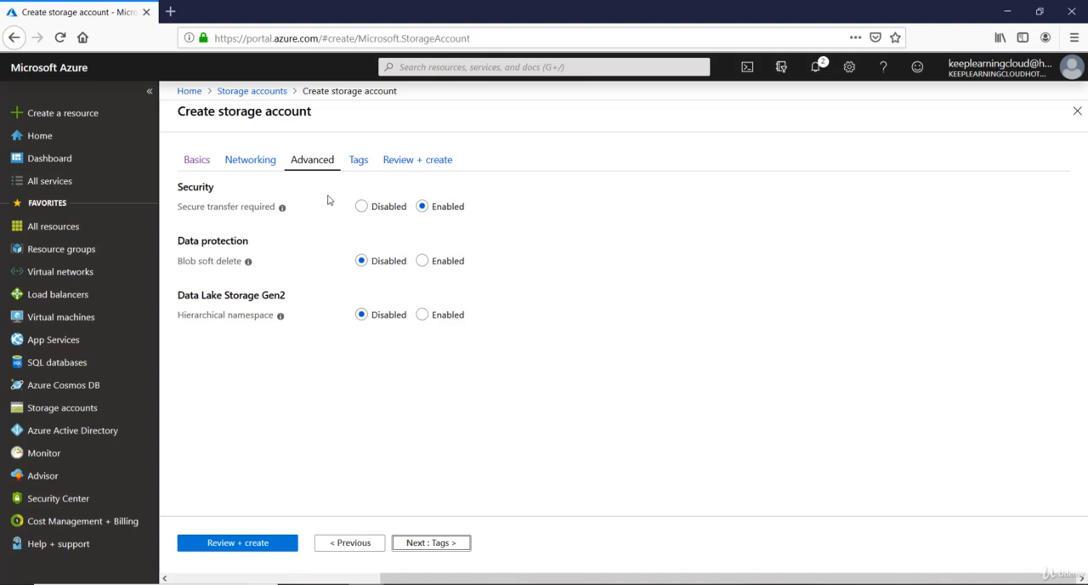
Step: Try blob soft delete with a retention of 365 days, and set it back to Disabled
click(427, 268)
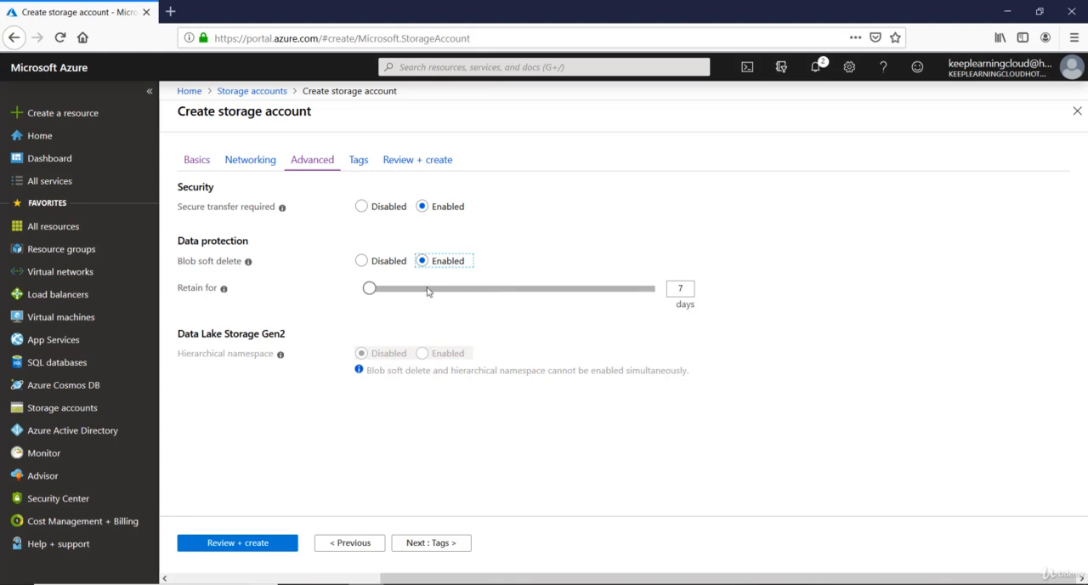
click(671, 286)
drag(369, 289, 674, 305)
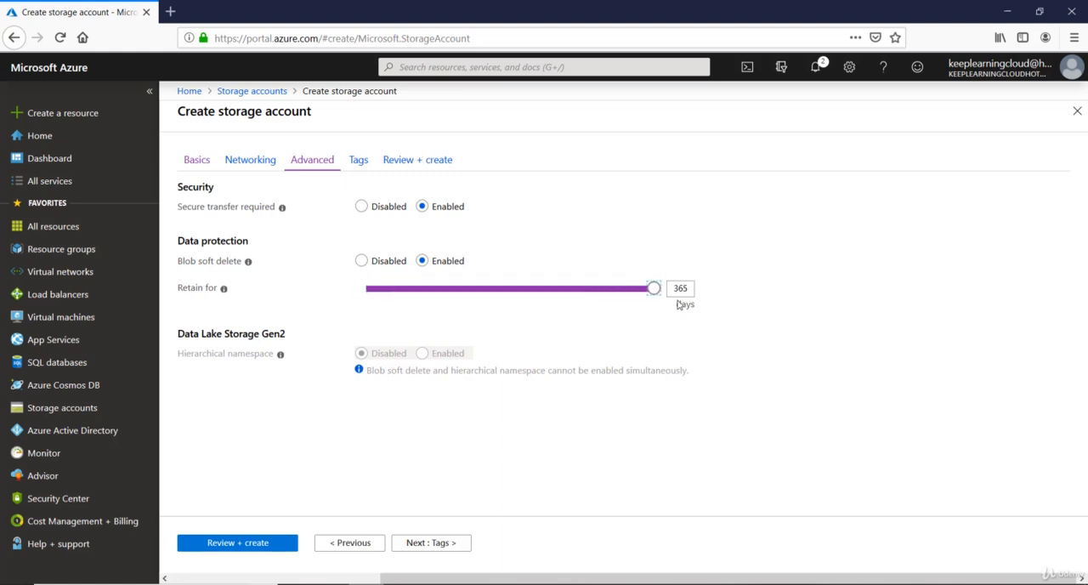
click(699, 290)
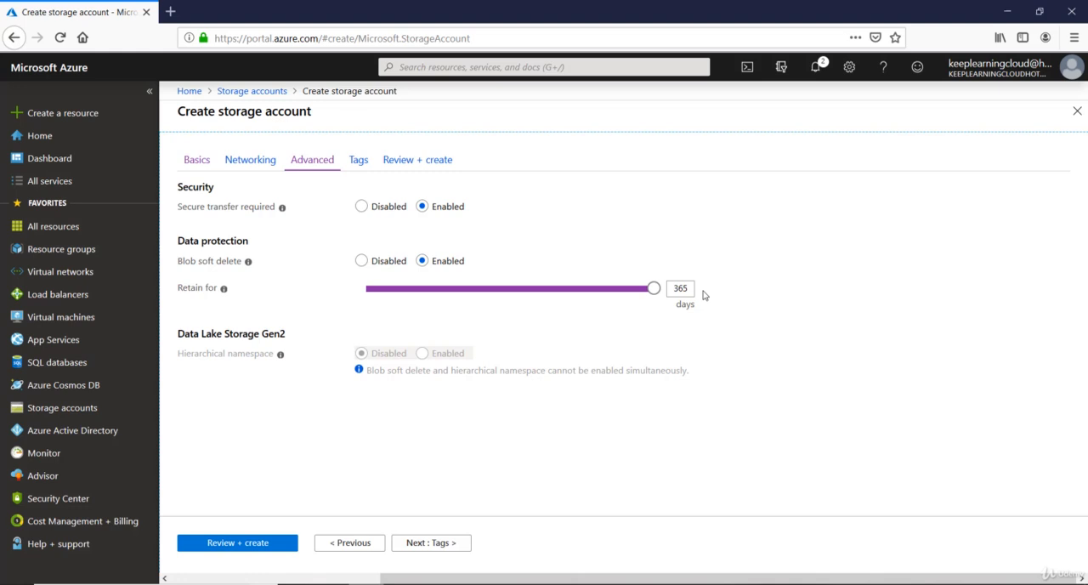
click(654, 290)
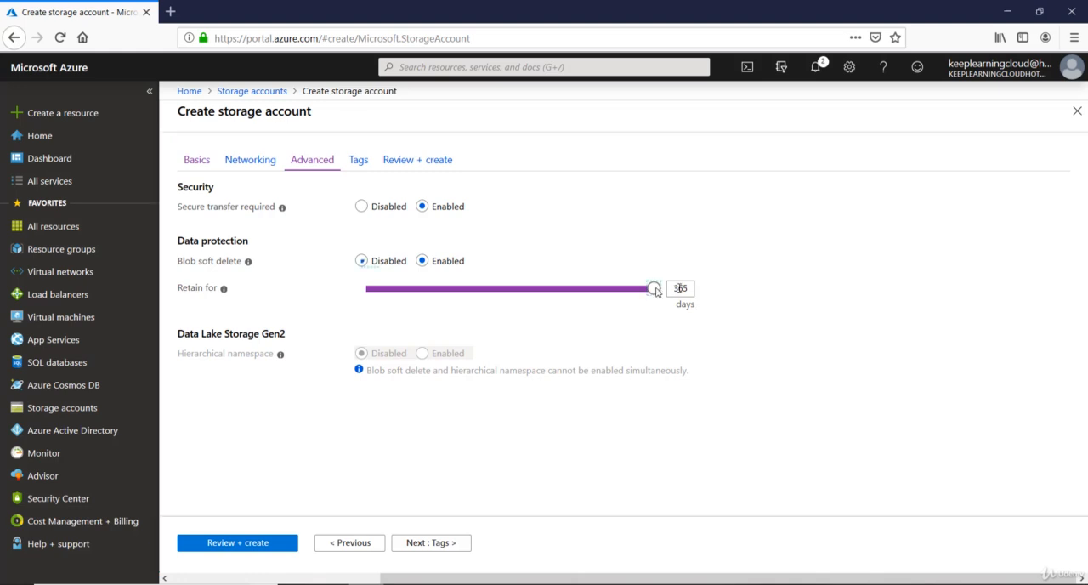
click(361, 261)
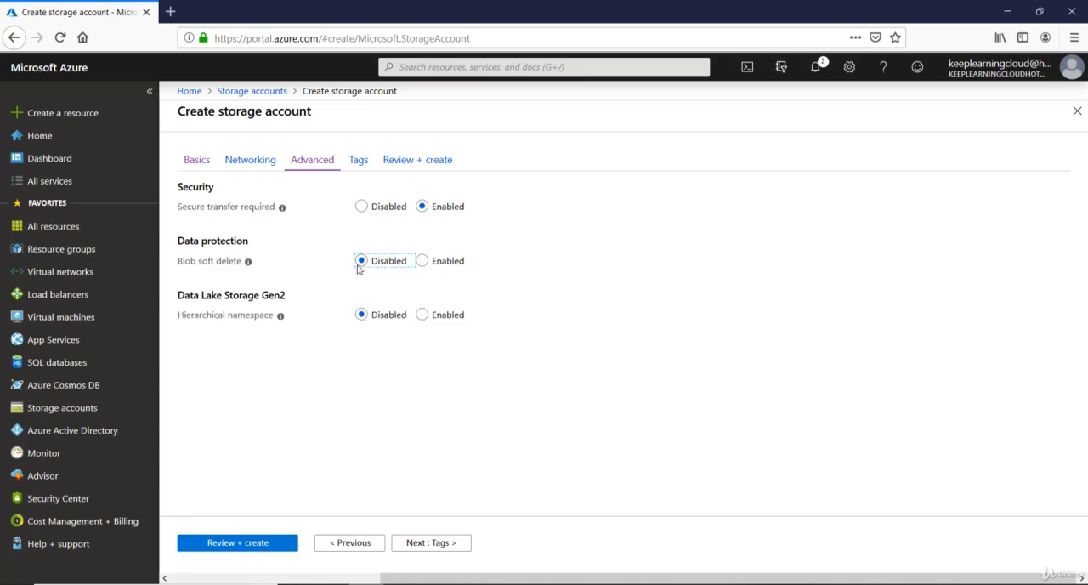
Step: Try enabling the Data Lake Storage Gen2 hierarchical namespace, and set it back to Disabled
mouse_move(280, 320)
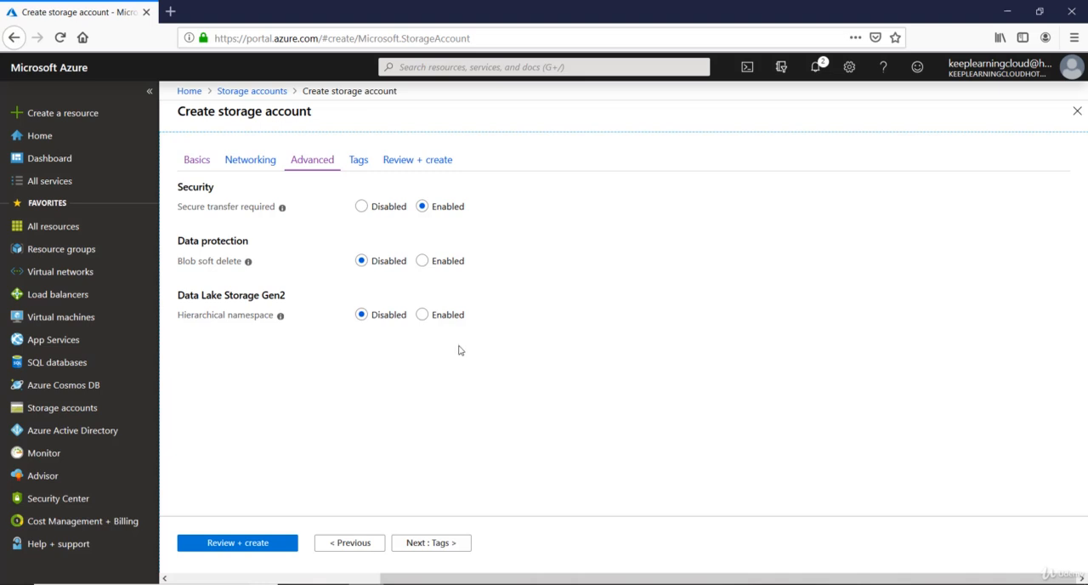
click(422, 315)
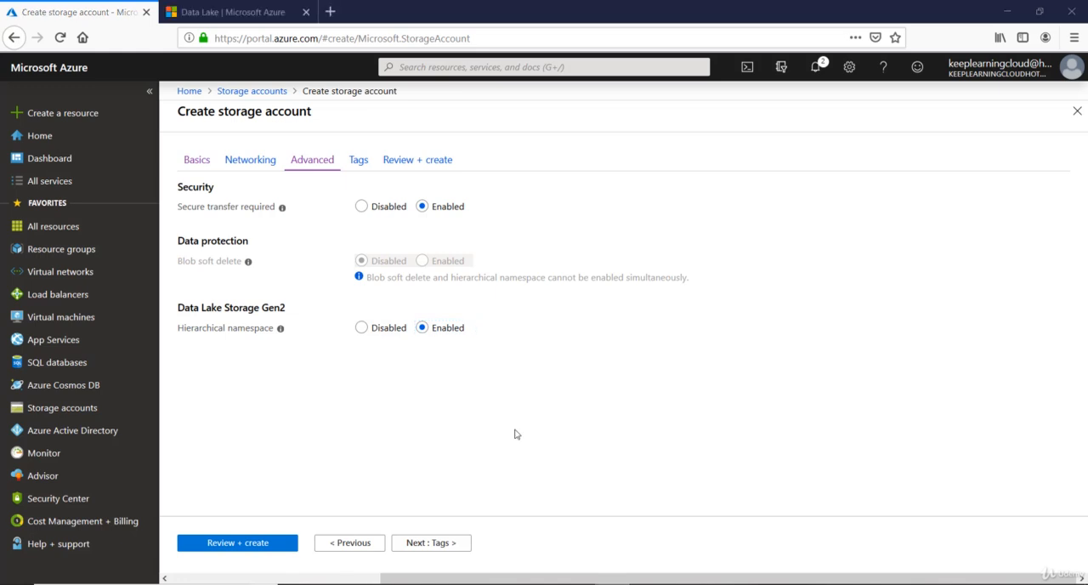
click(365, 335)
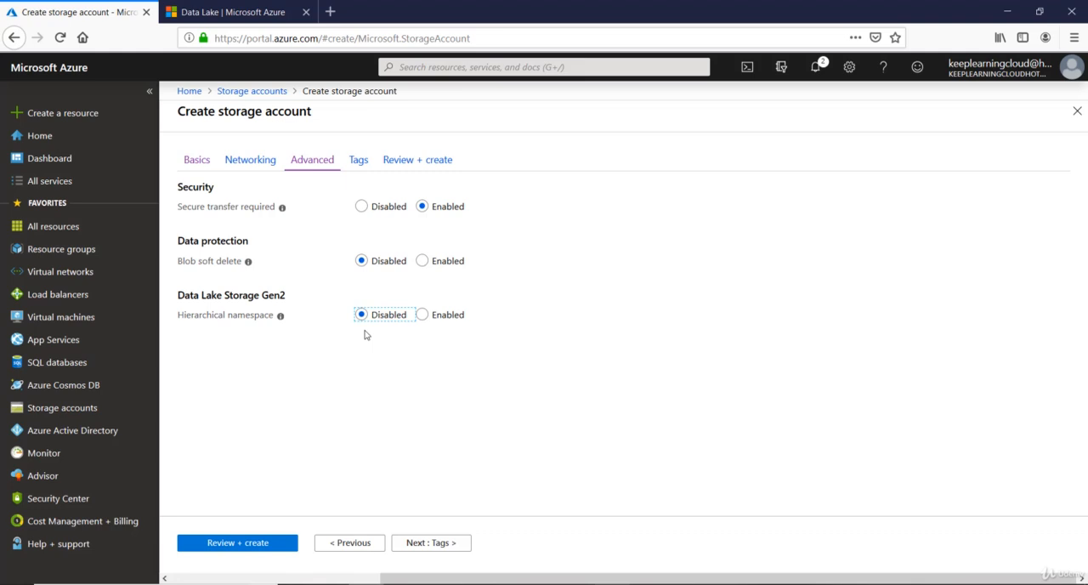
Step: Proceed to the tag settings and add a tag called Name with the value Storage
click(460, 549)
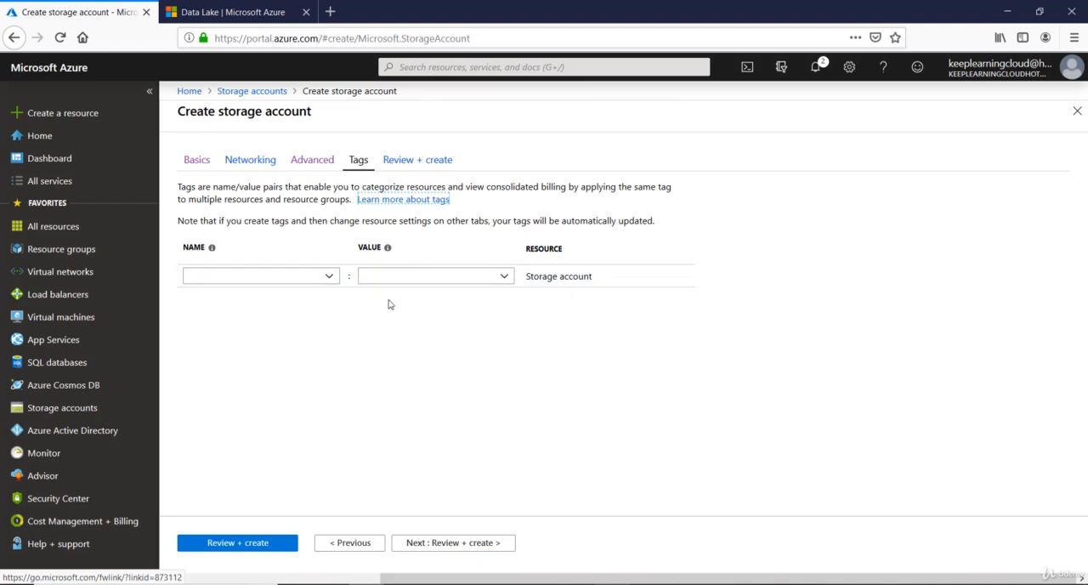
click(328, 275)
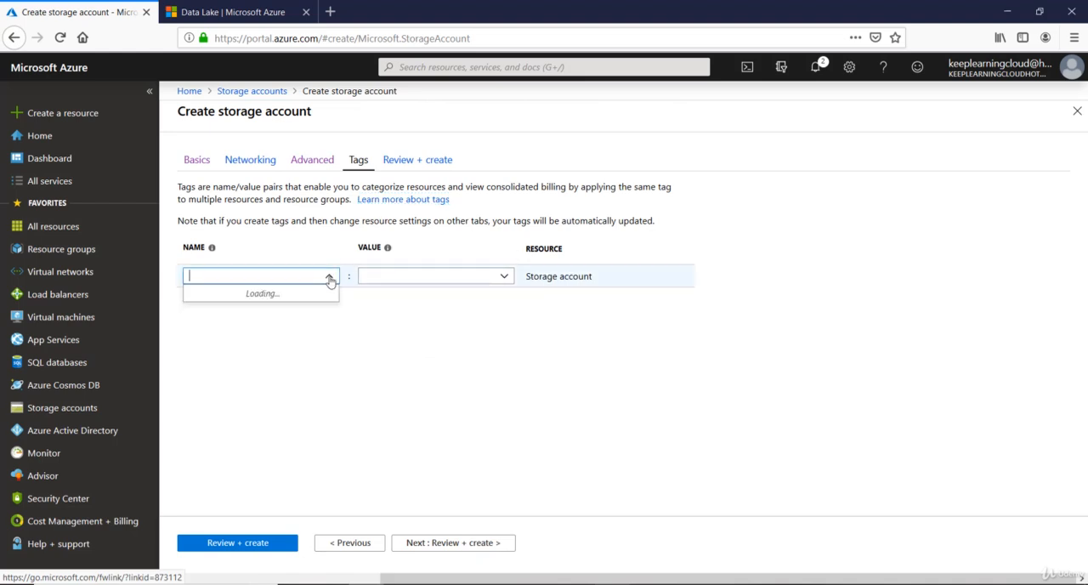
text(Name)
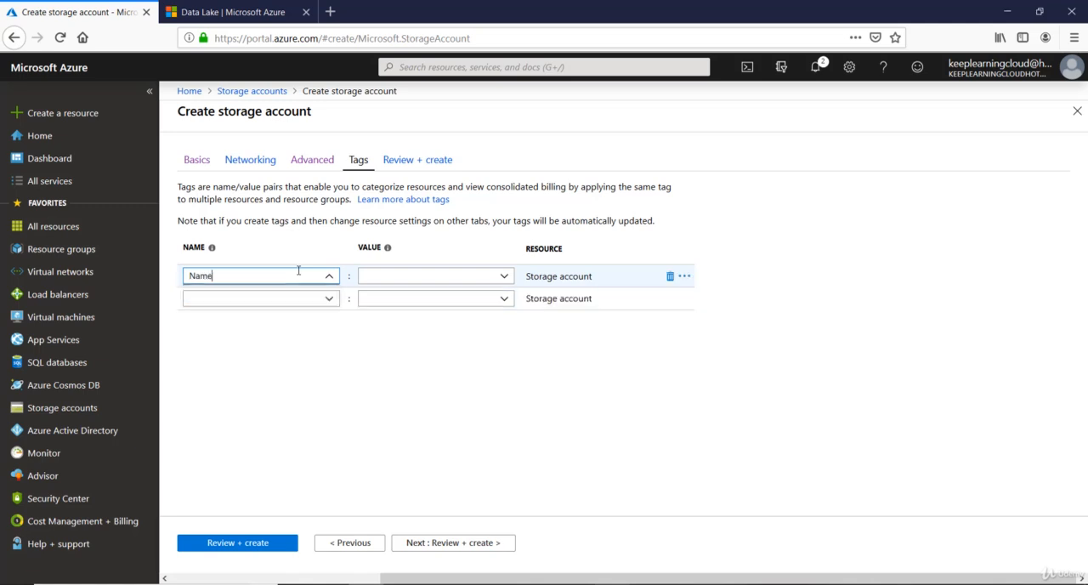
click(431, 274)
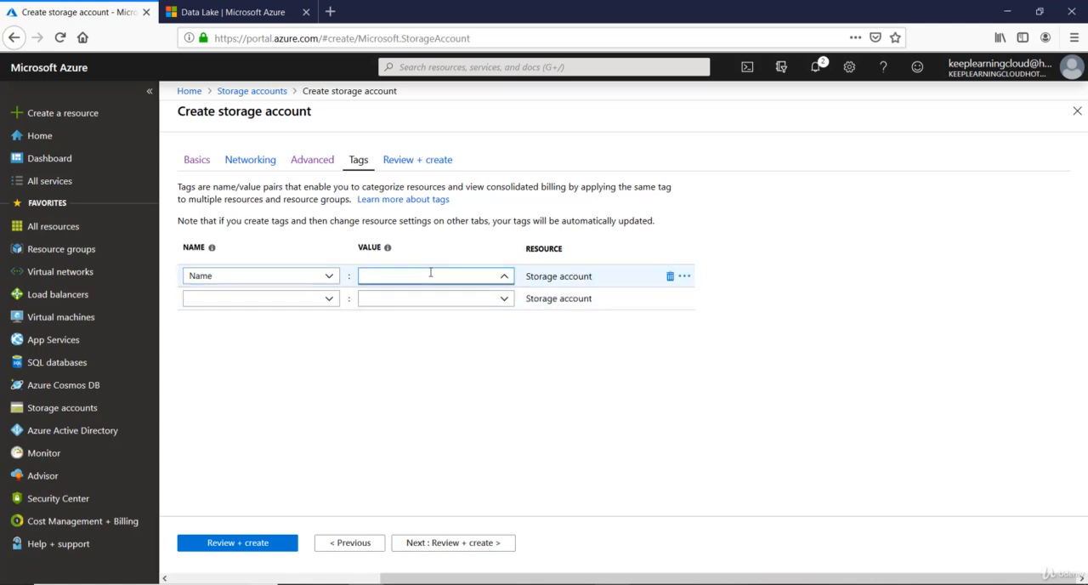
text(Storage)
Step: Add a second tag called Owner with the owner's first name as its value
click(286, 300)
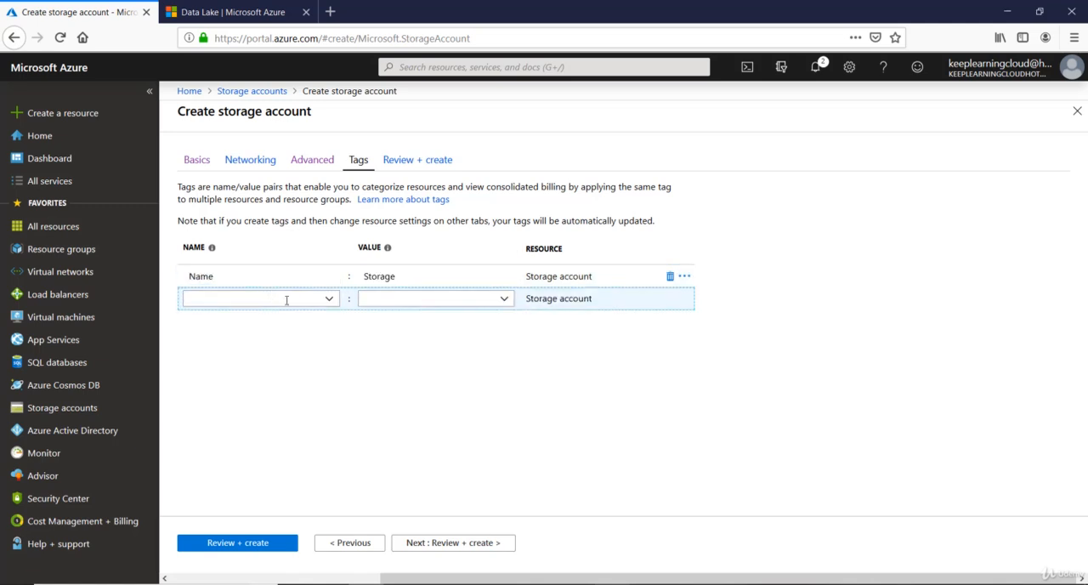
text(Owen)
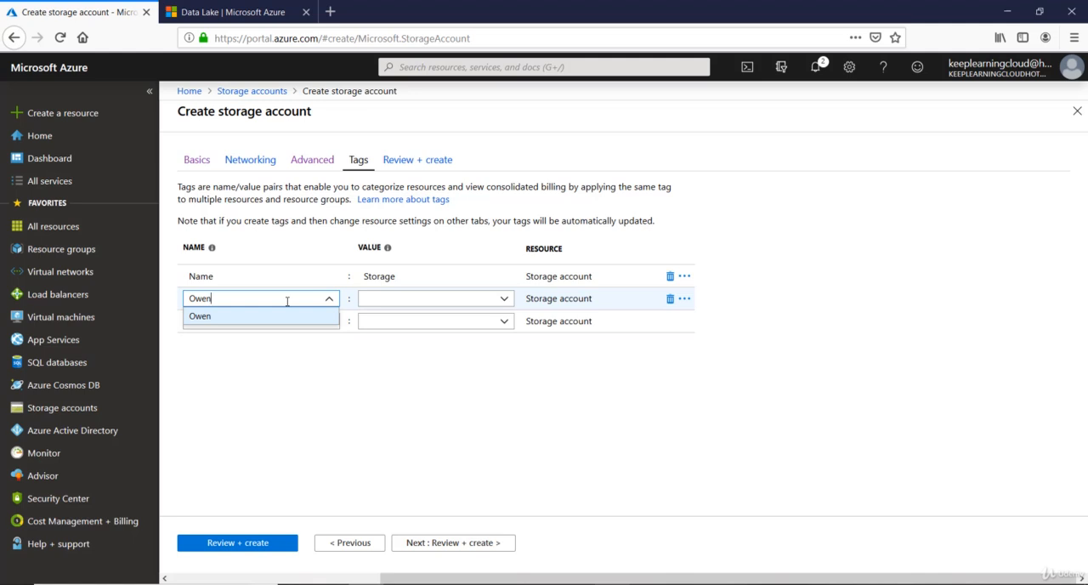
text(er)
text(n)
key(BackSpace)
key(BackSpace)
text(ner)
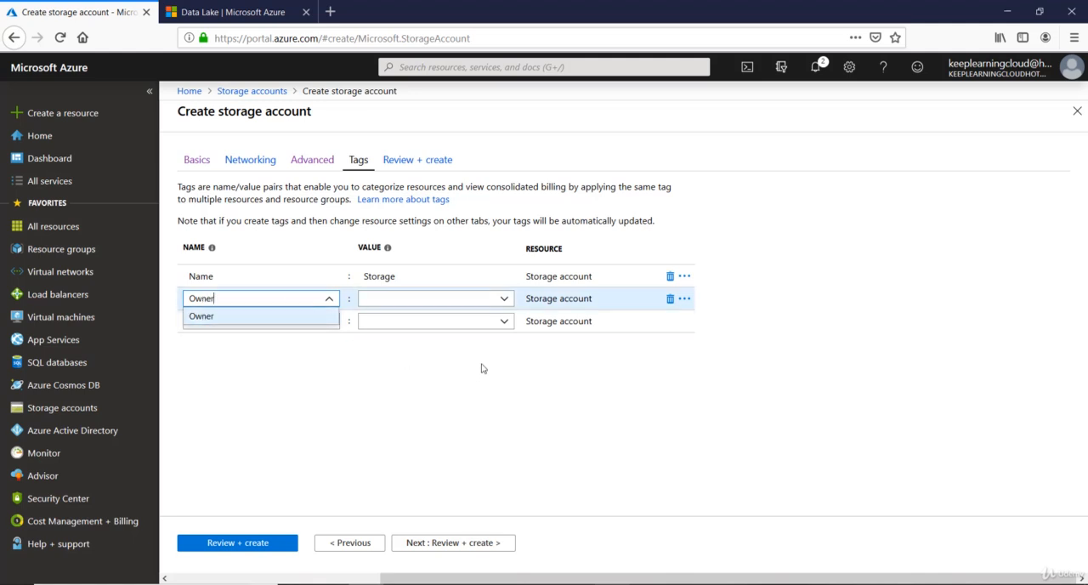
click(462, 298)
text(Rb)
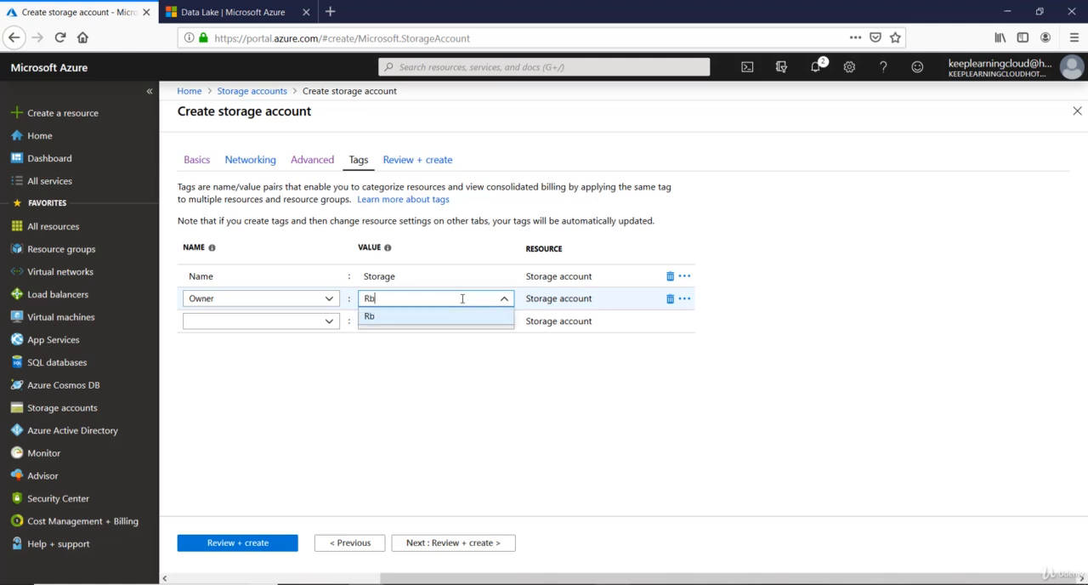
key(BackSpace)
text(ob)
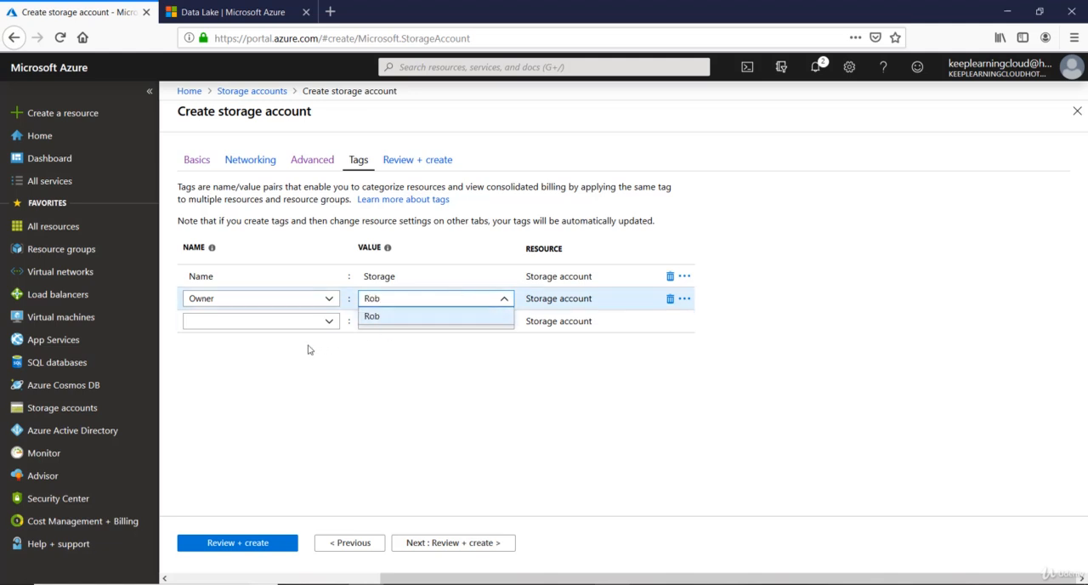
Step: Add a third tag called email with the owner's e-mail address as its value
click(304, 321)
text(email)
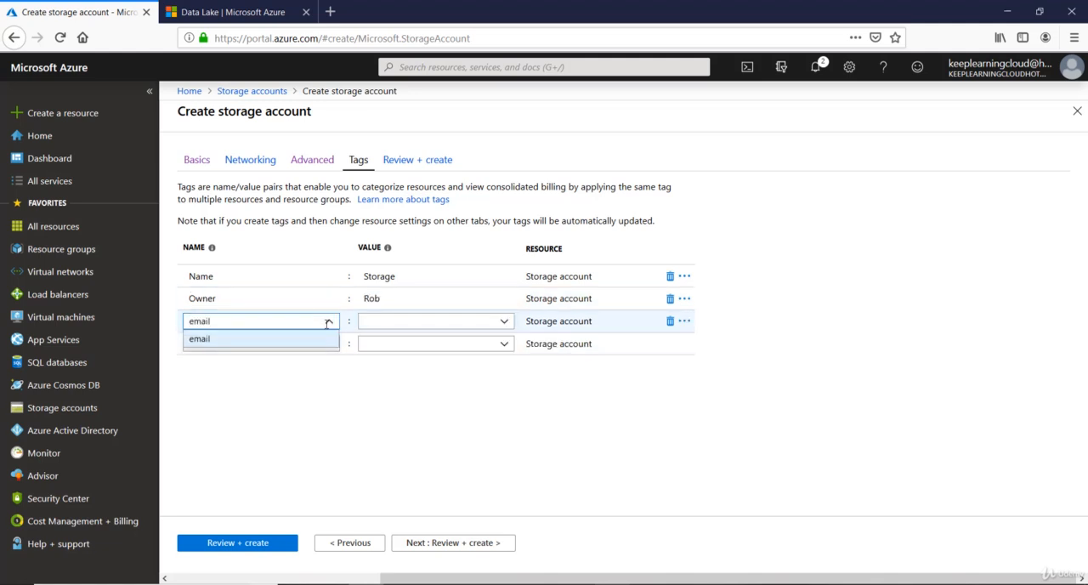
click(459, 321)
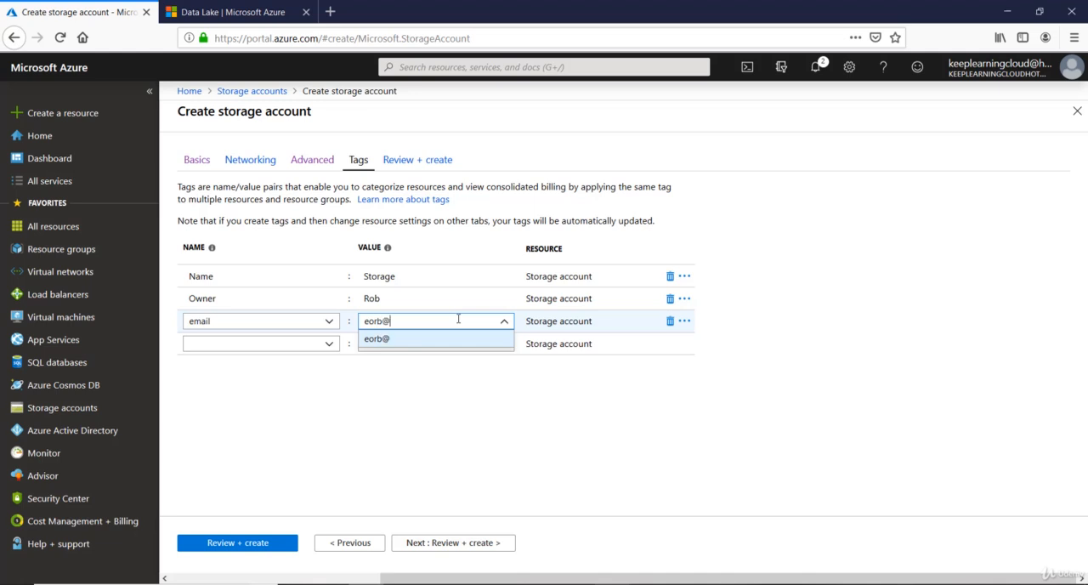
click(301, 347)
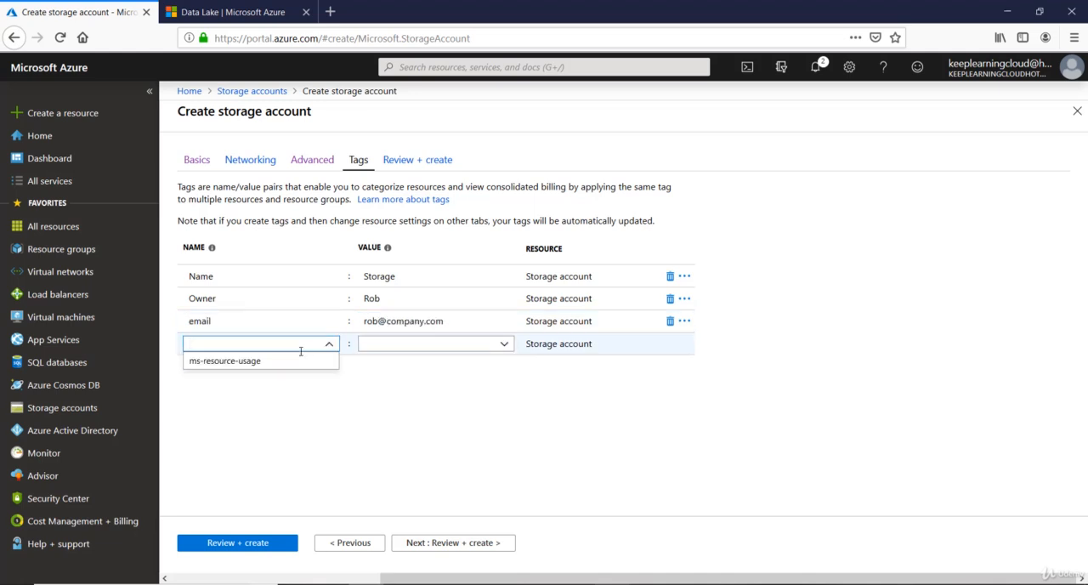
click(374, 408)
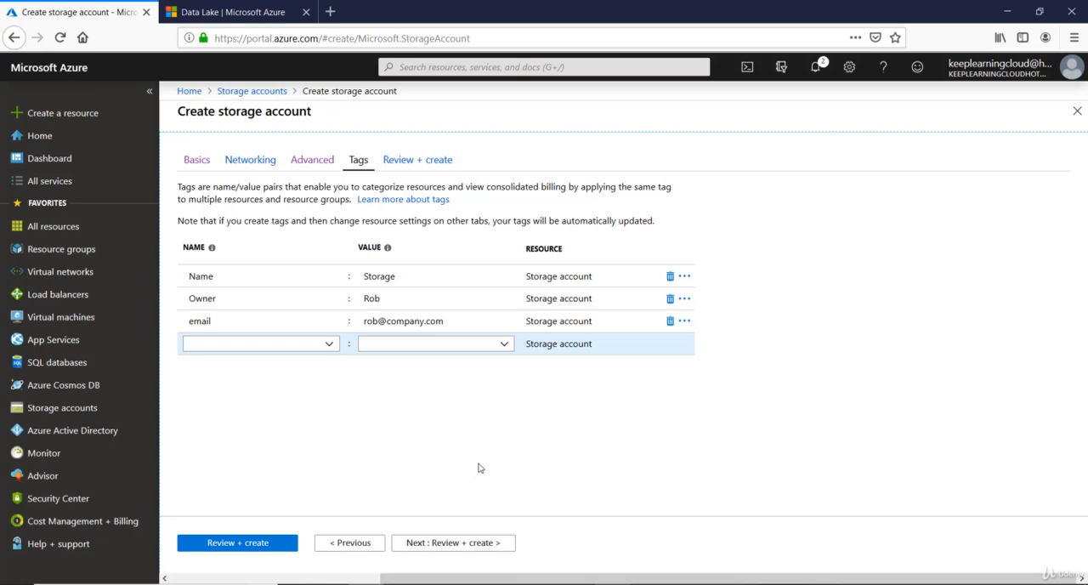
Step: Create the storage account from the final review and open the deployed informationhosting resource
click(459, 543)
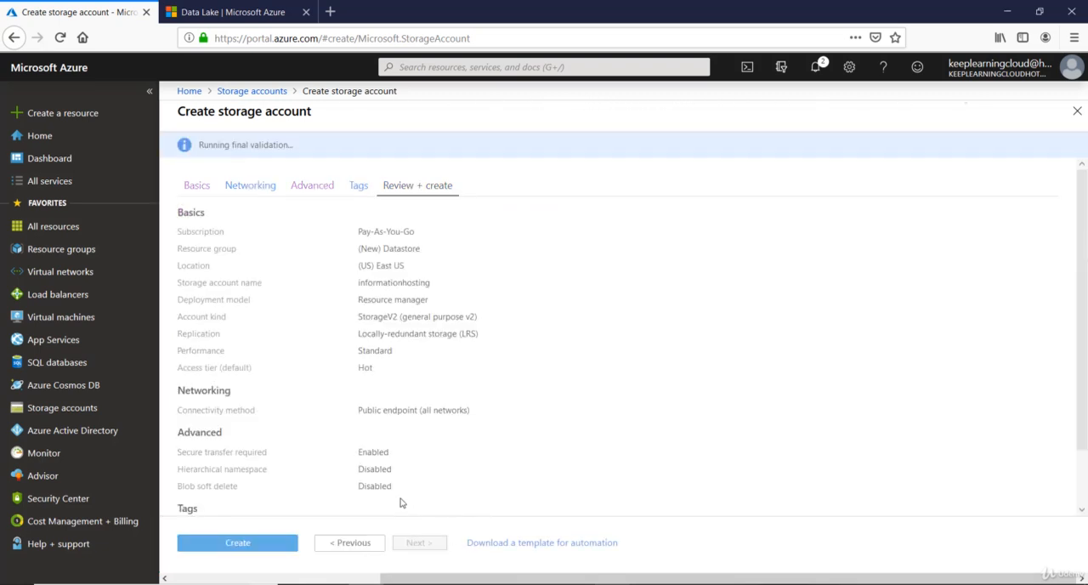
click(239, 545)
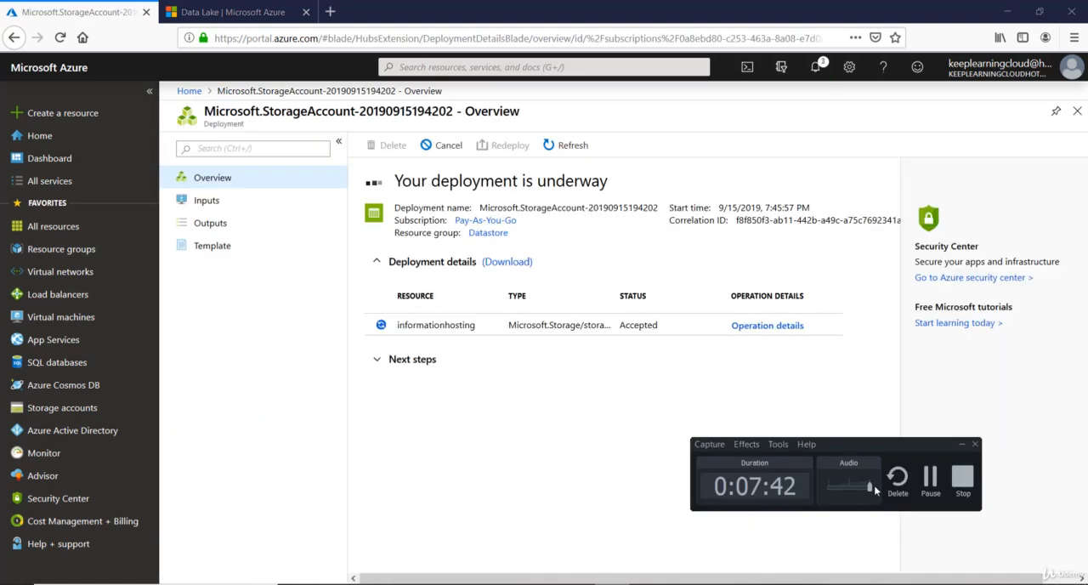
click(930, 478)
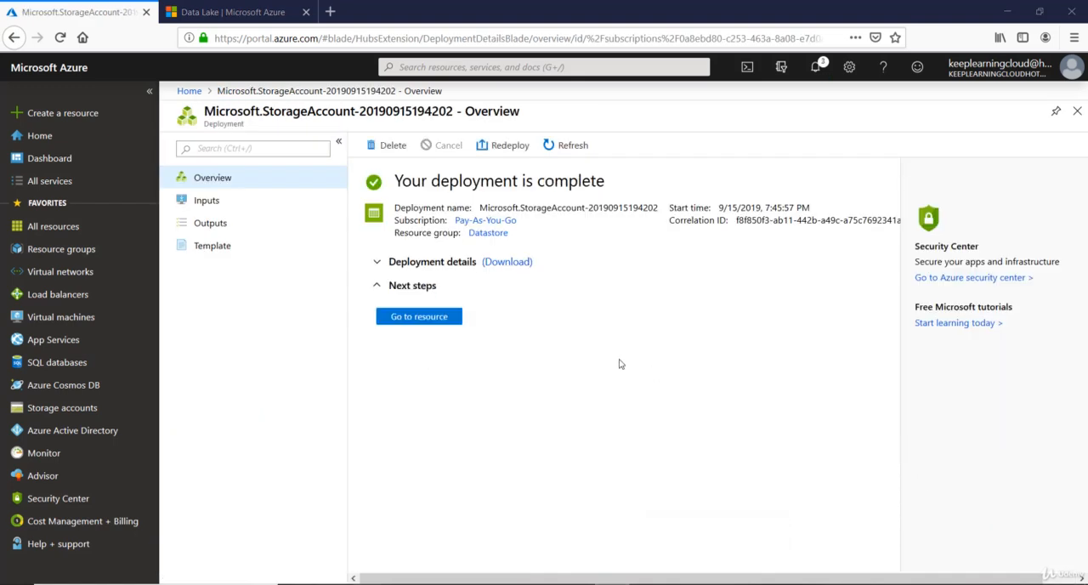
click(416, 321)
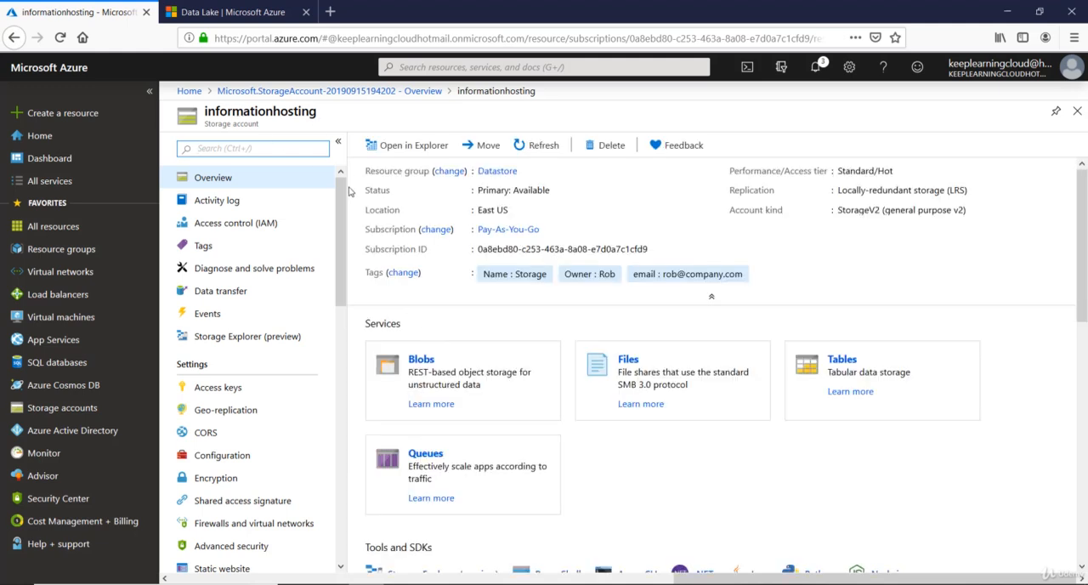
Step: Examine the blob, file, table and queue service options available for the informationhosting storage account
scroll(346, 296, down, 5)
scroll(346, 296, down, 3)
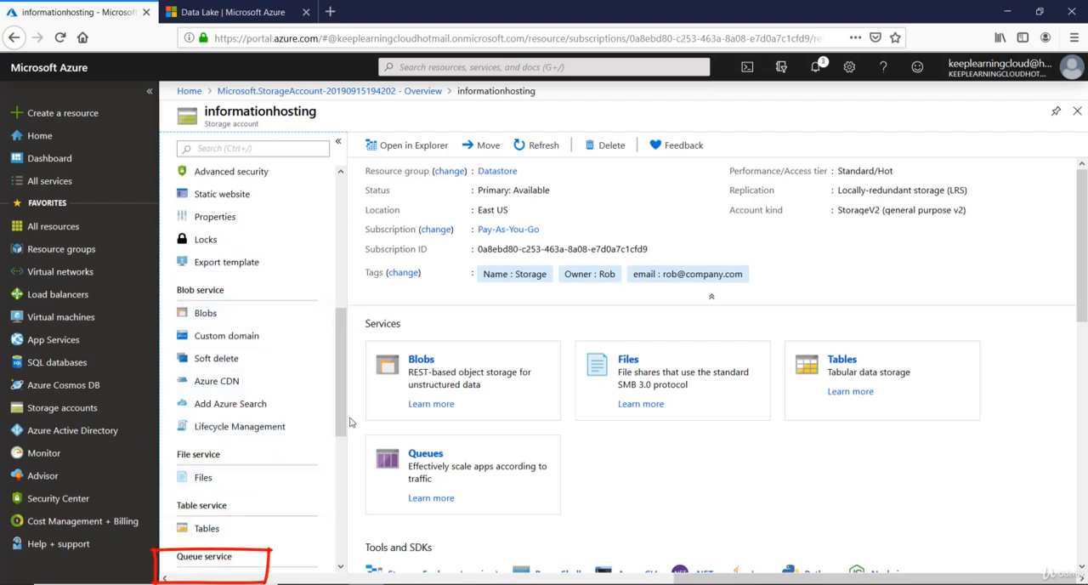
scroll(340, 360, down, 1)
scroll(339, 361, down, 1)
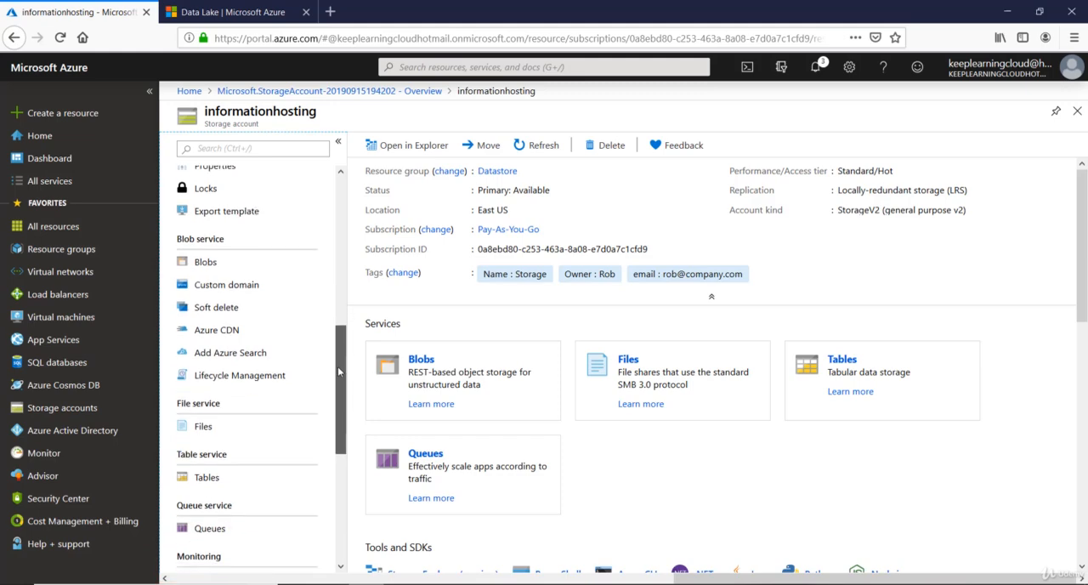